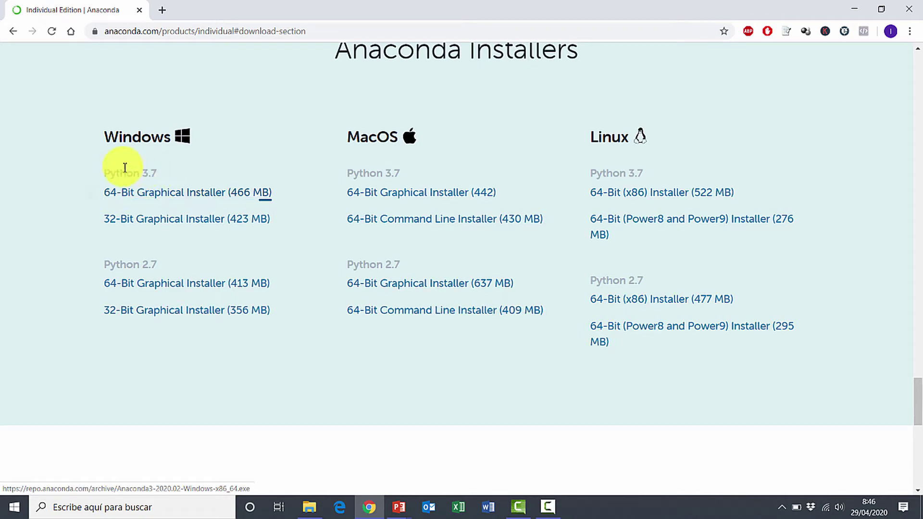
Download and launch the 64-bit Python 3.7 graphical installer for Windows, advancing the setup to the installation type.
click(164, 195)
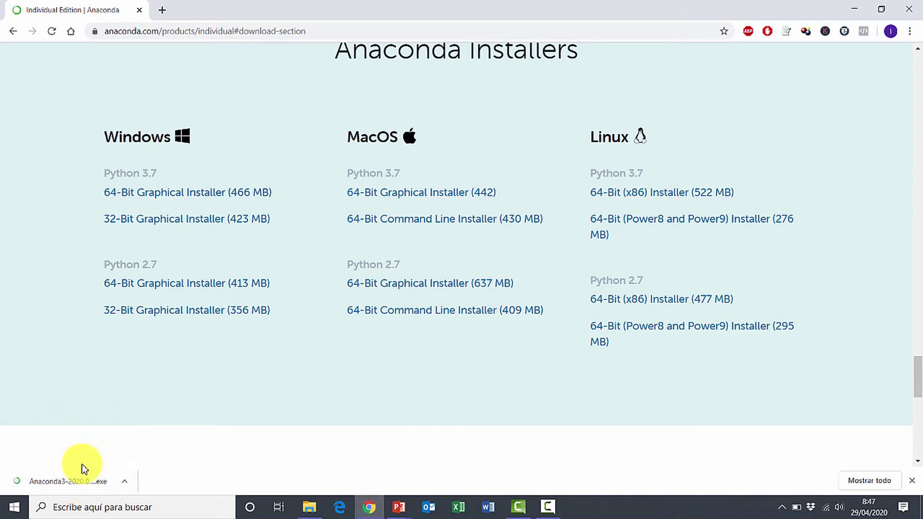
click(81, 483)
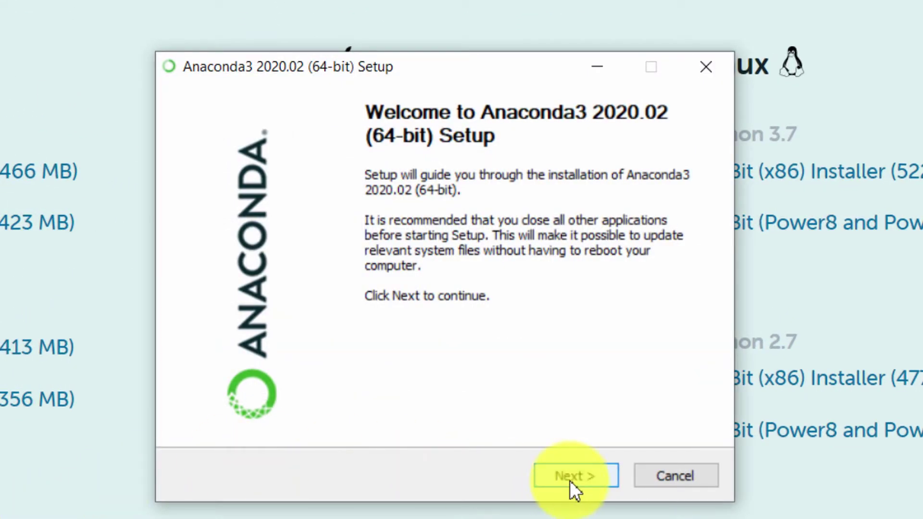
click(570, 480)
click(570, 481)
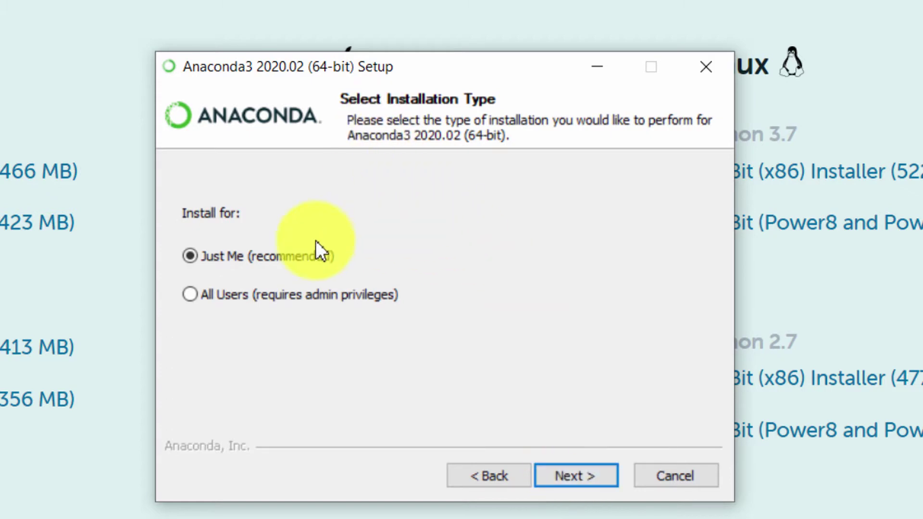
Set up Anaconda3 for Just Me in the default destination folder and enable adding it to the PATH environment variable.
click(580, 475)
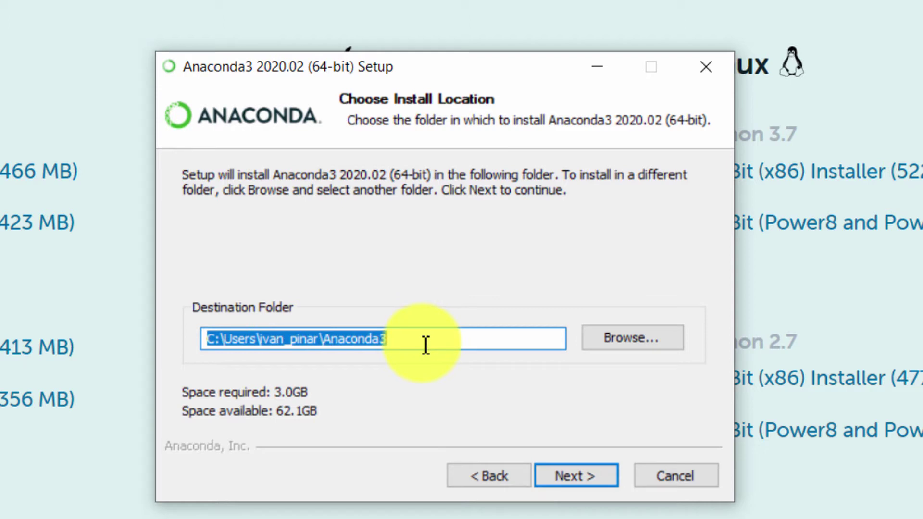
click(585, 476)
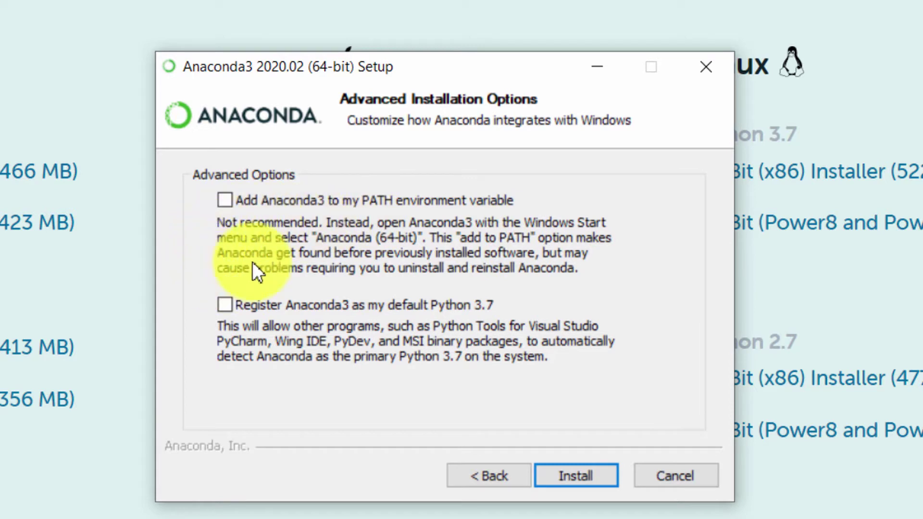
click(391, 198)
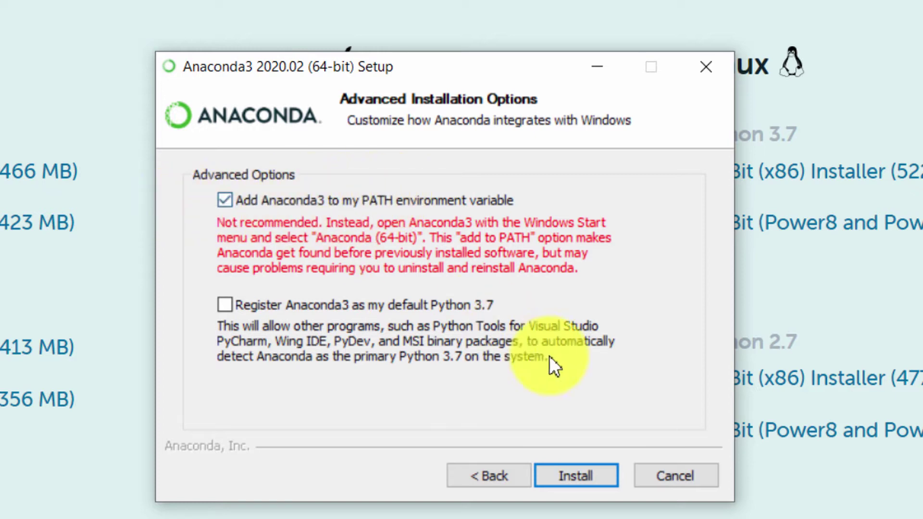
click(586, 481)
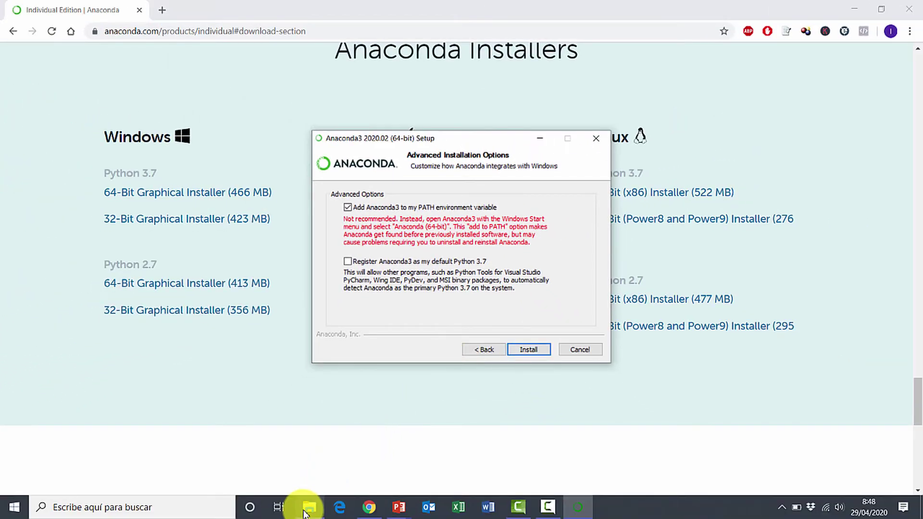
Switch to File Explorer and look through the files in the Scripts subfolder of the existing anaconda3 folder.
click(309, 508)
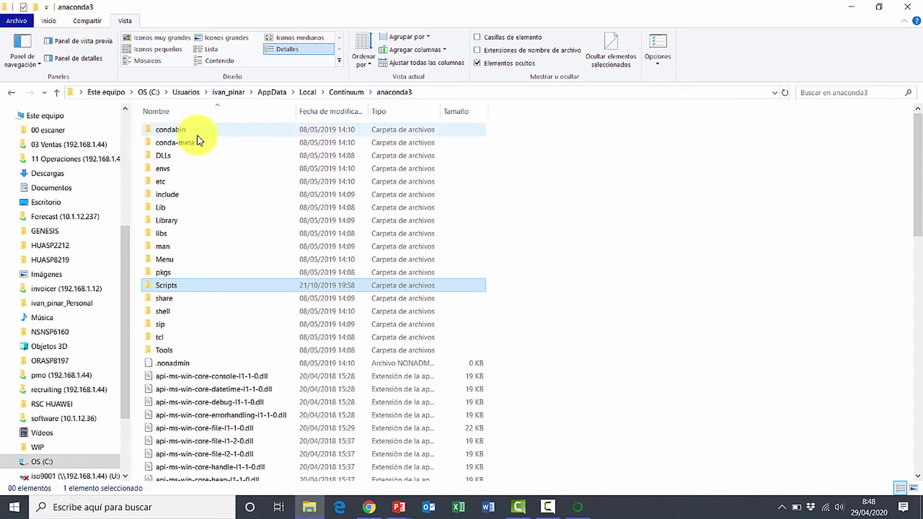
double_click(190, 284)
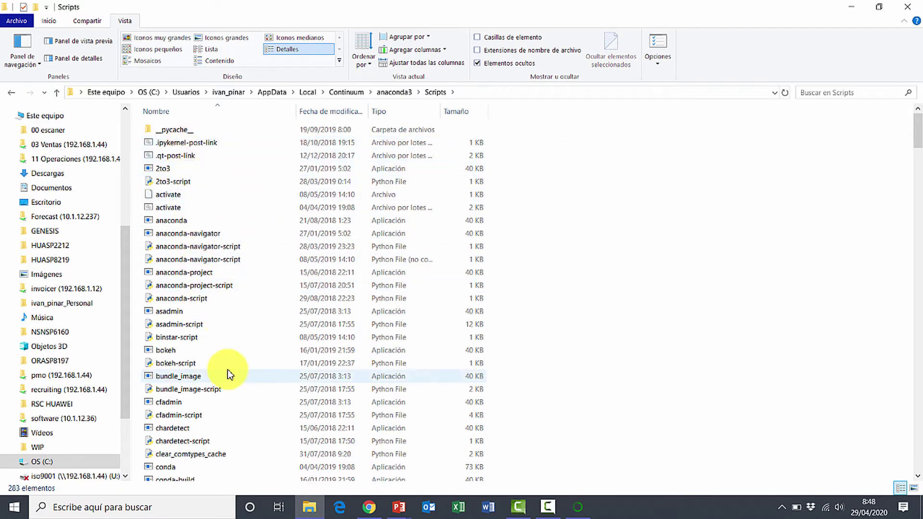
scroll(212, 356, down, 12)
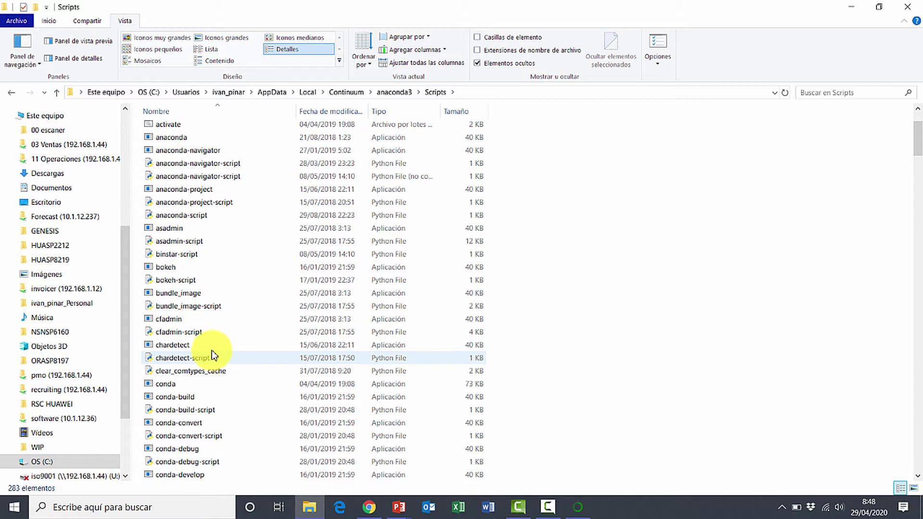
scroll(212, 350, down, 20)
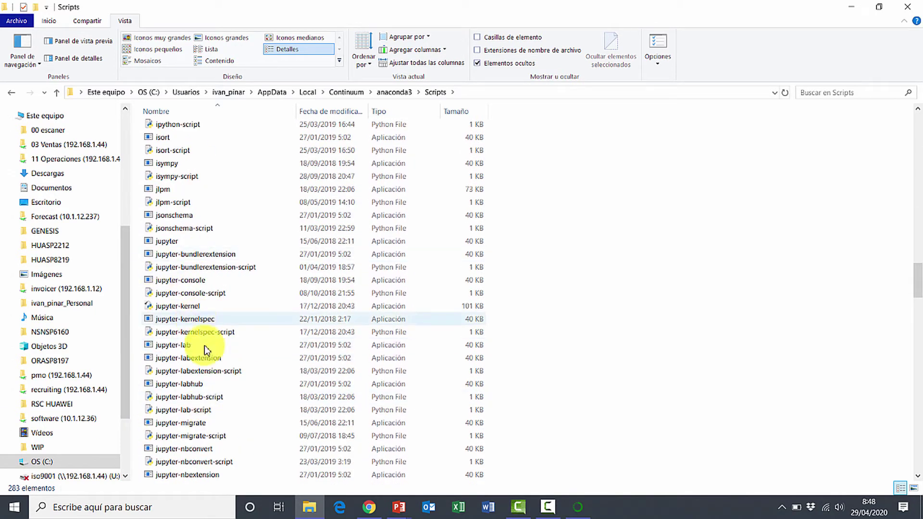
scroll(377, 360, down, 20)
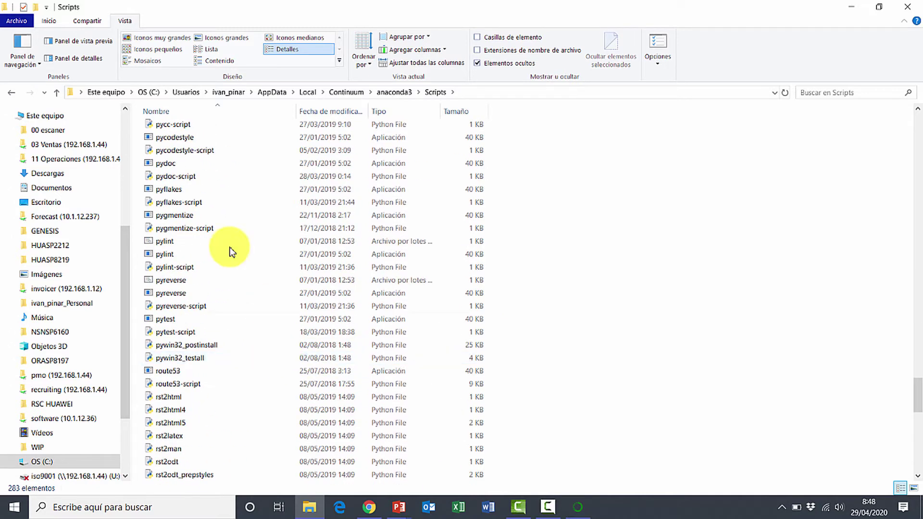
scroll(434, 359, up, 20)
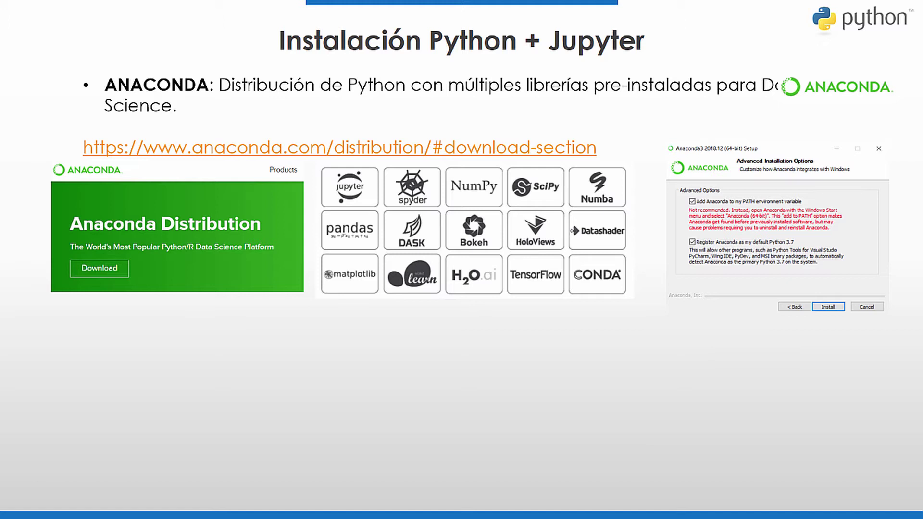
key(Right)
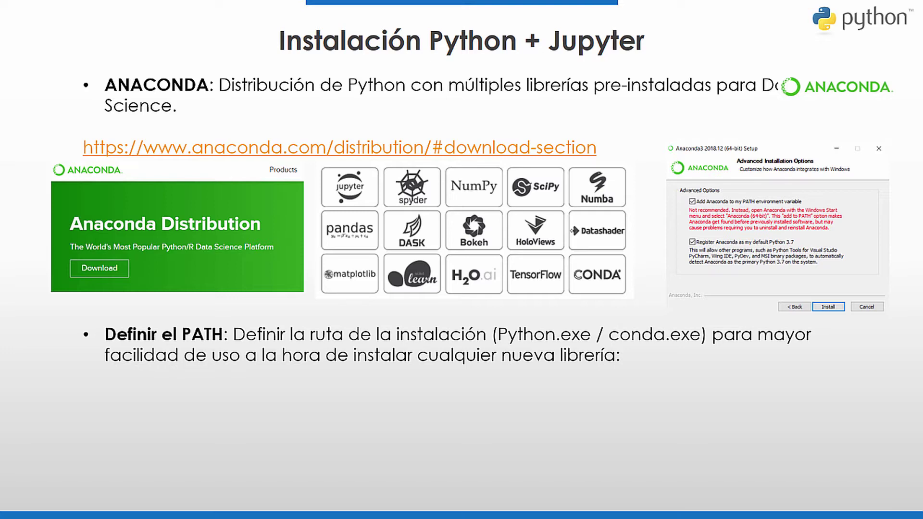
key(Right)
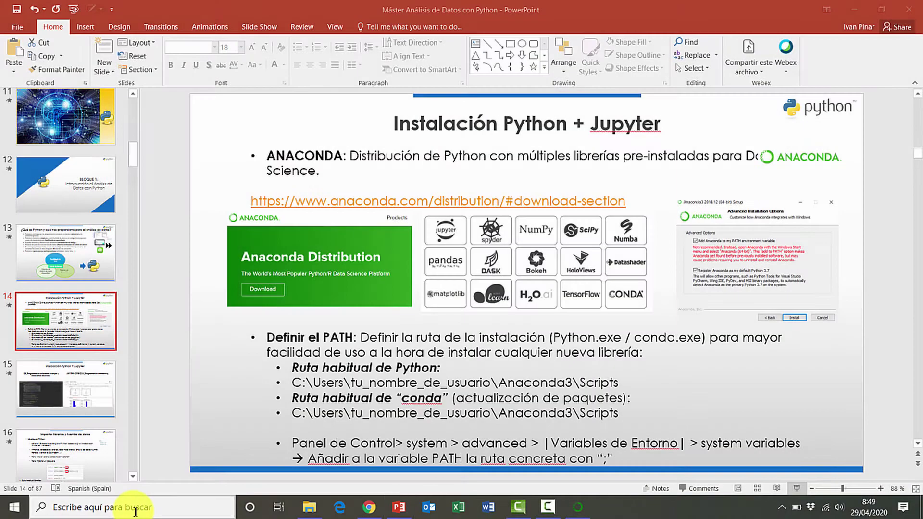
Search Windows for "varia" and open the environment variables from the system properties.
click(135, 509)
text(varia)
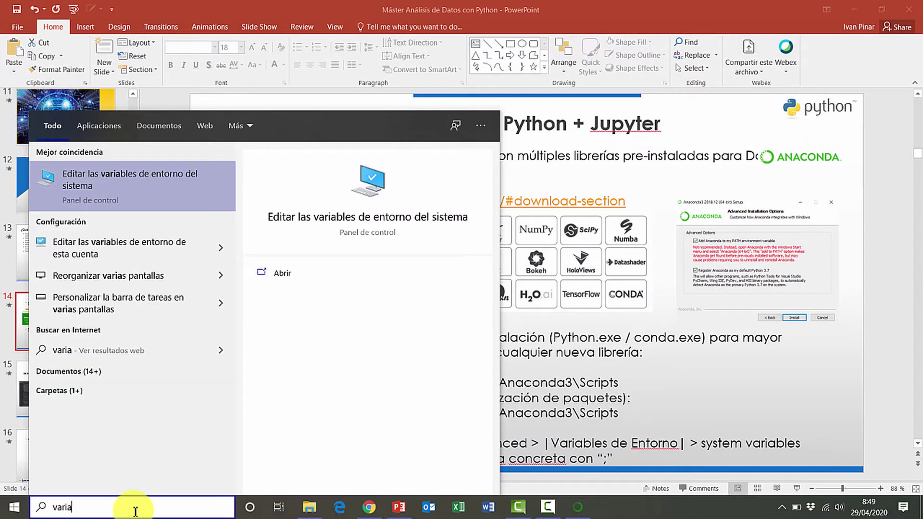
key(Escape)
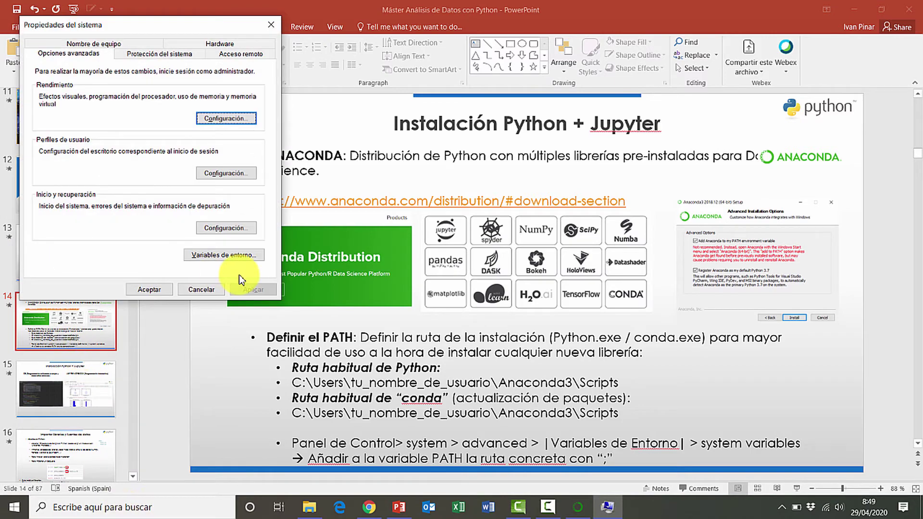
click(239, 262)
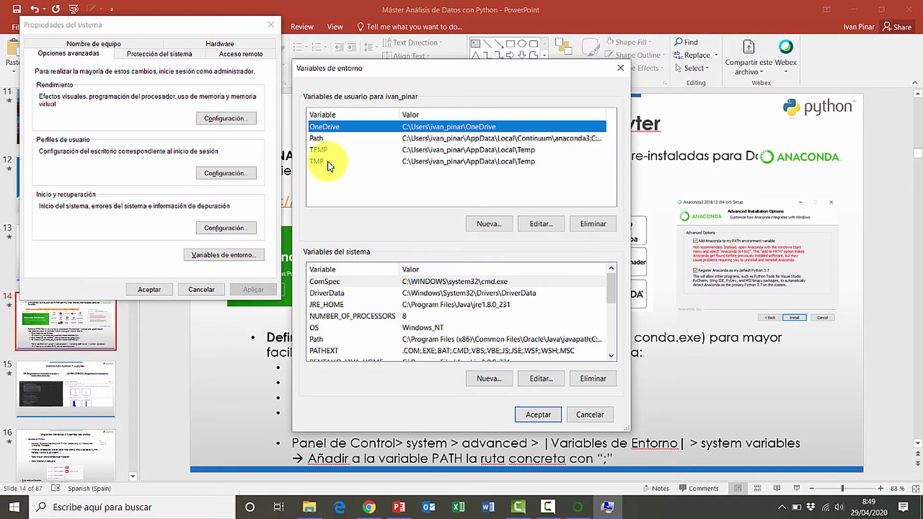
Inspect the anaconda3\Scripts entry in the user Path variable, then cancel without changing it.
click(321, 139)
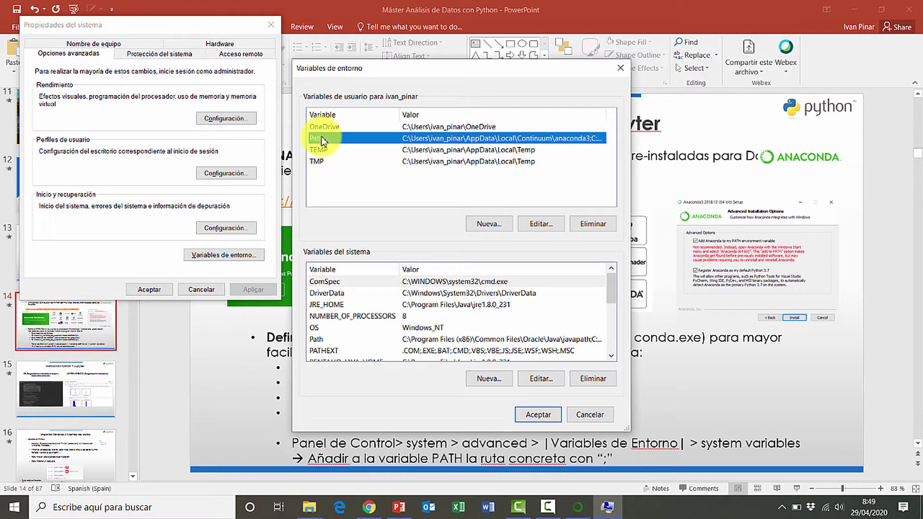
double_click(465, 141)
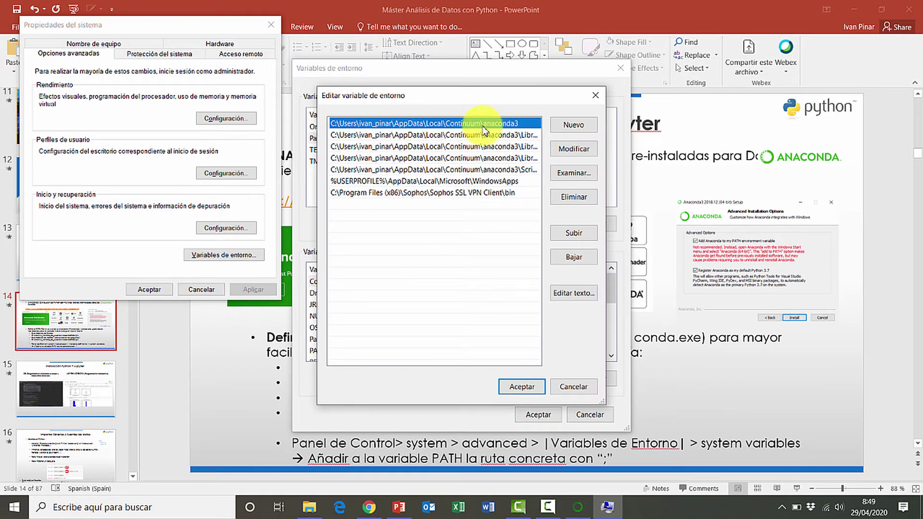
click(524, 172)
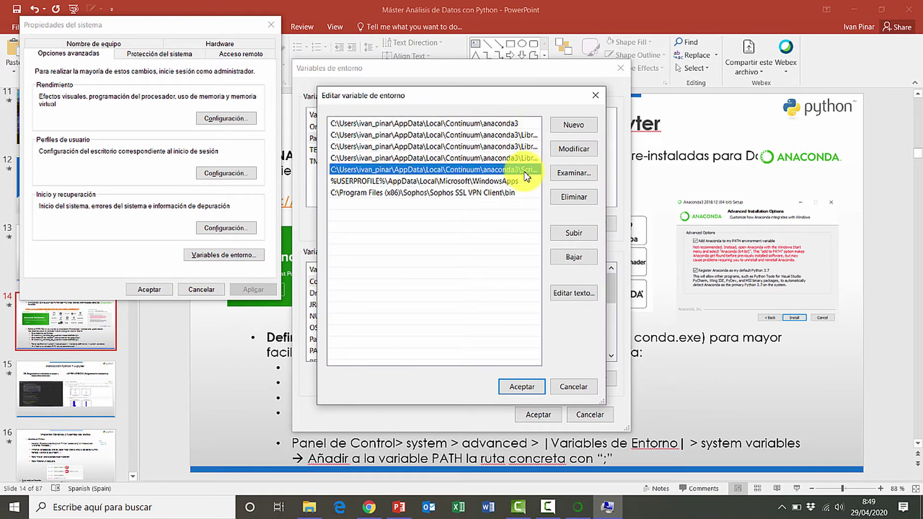
click(524, 172)
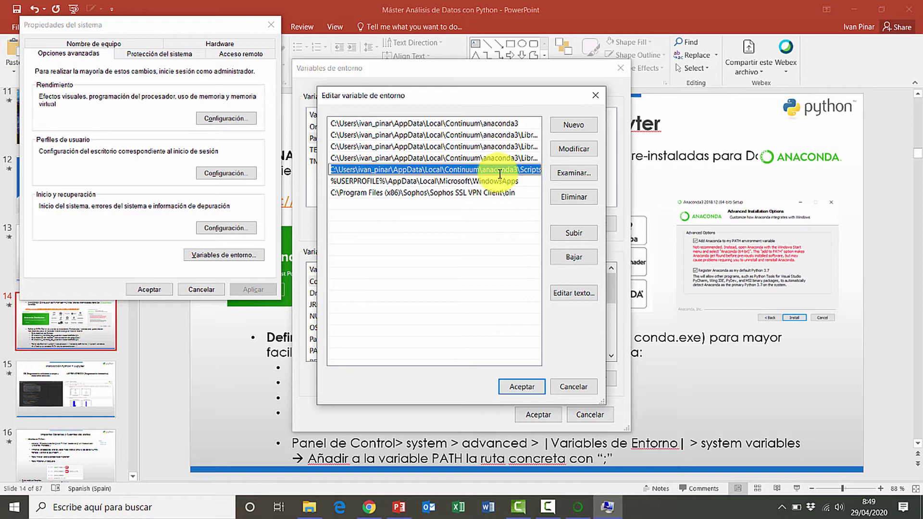
click(526, 174)
double_click(529, 169)
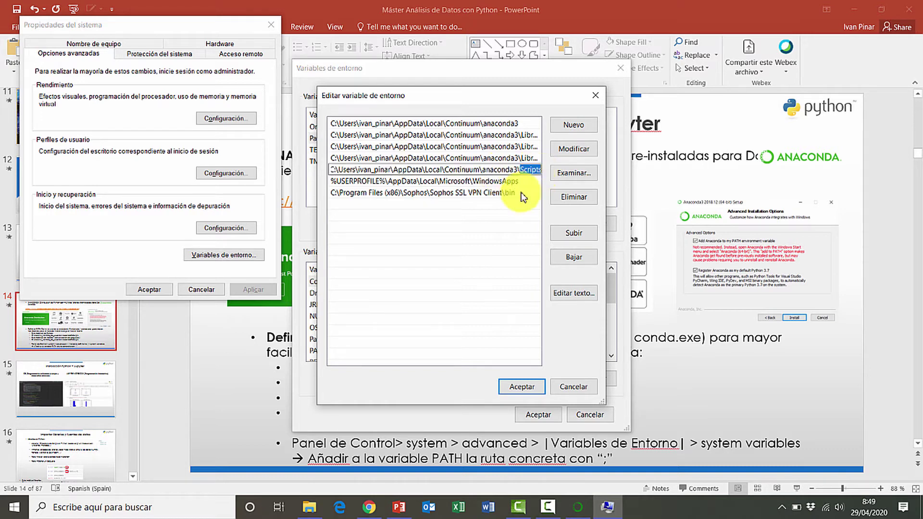
click(584, 387)
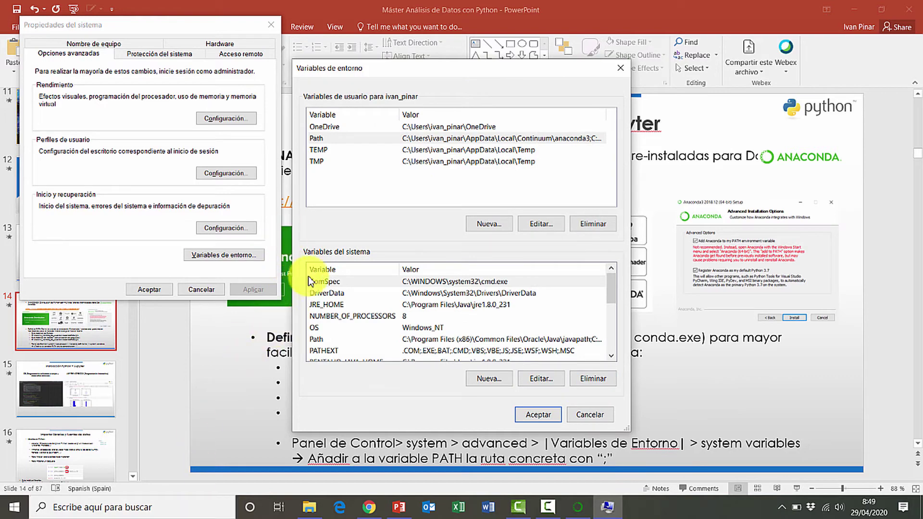
Open a Windows command prompt with cmd and start the Python interpreter with the command python.
key(super+r)
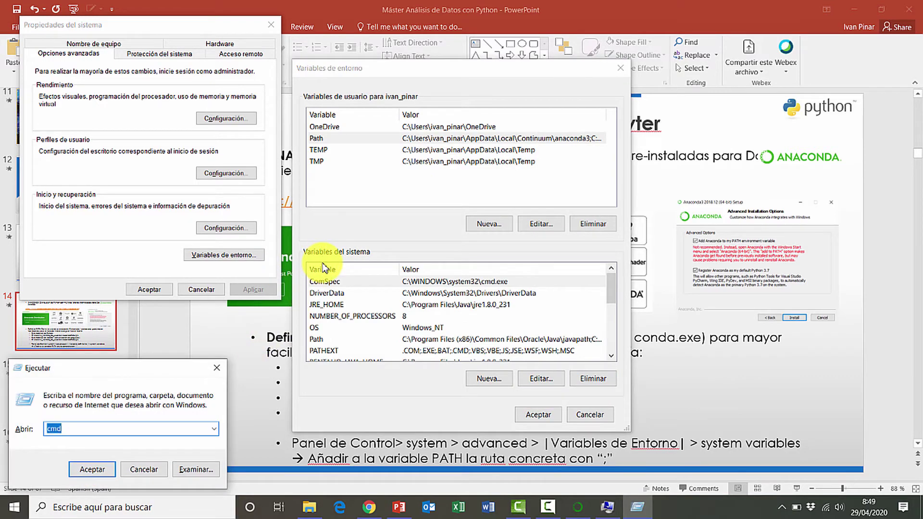
key(Return)
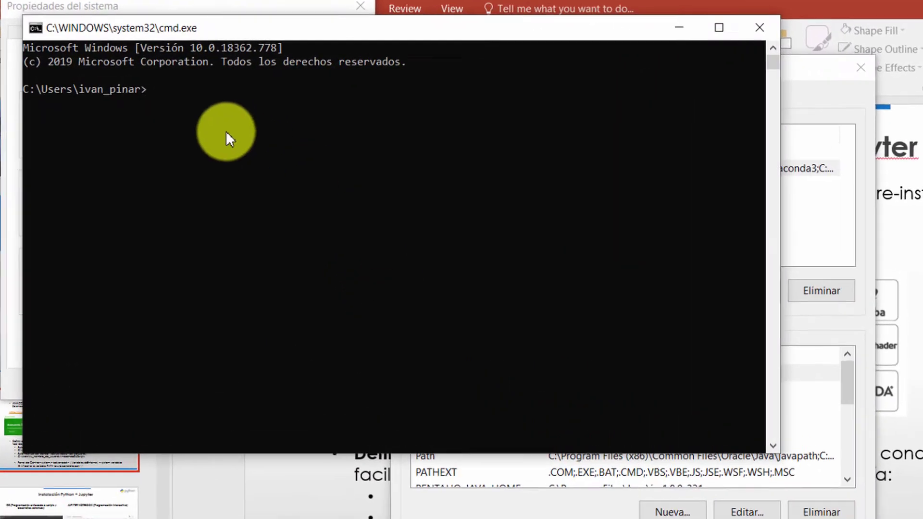
click(200, 97)
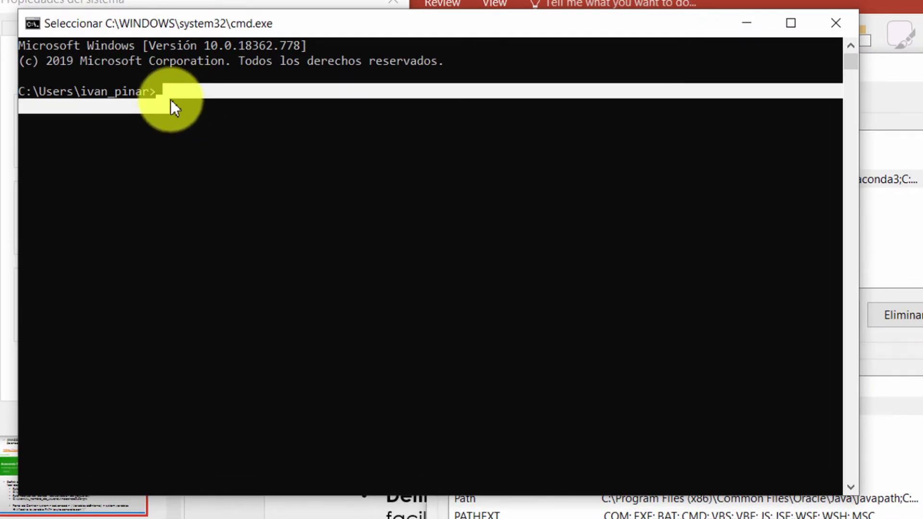
click(160, 91)
key(Escape)
text(py)
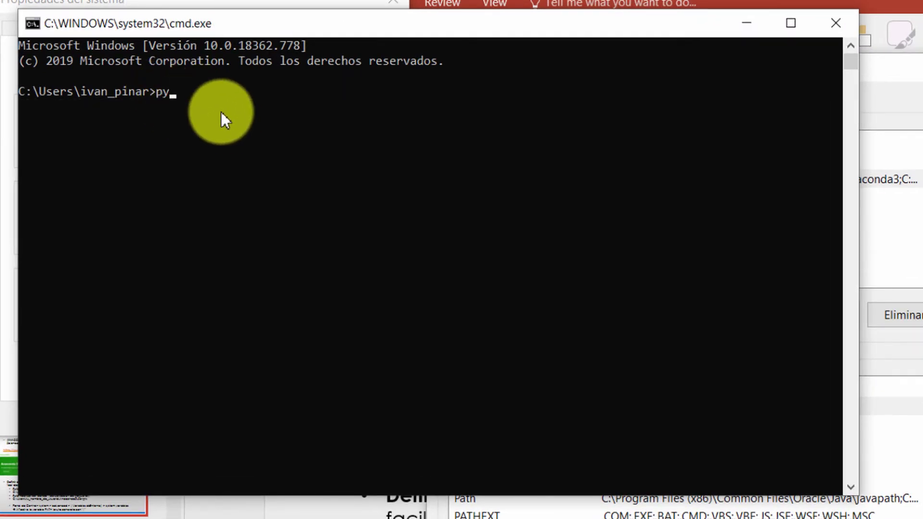
text(thon)
key(Return)
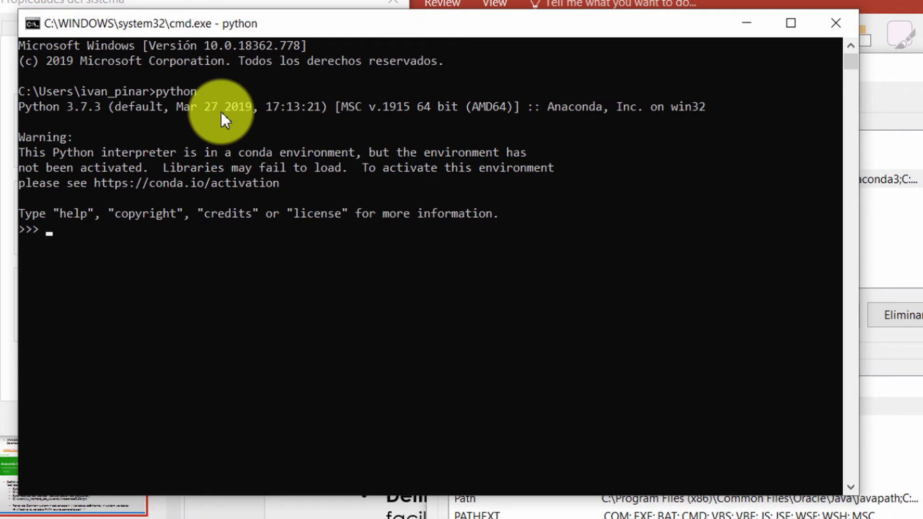
Evaluate the expression 3+5 in the Python interpreter.
text(3+5)
key(Return)
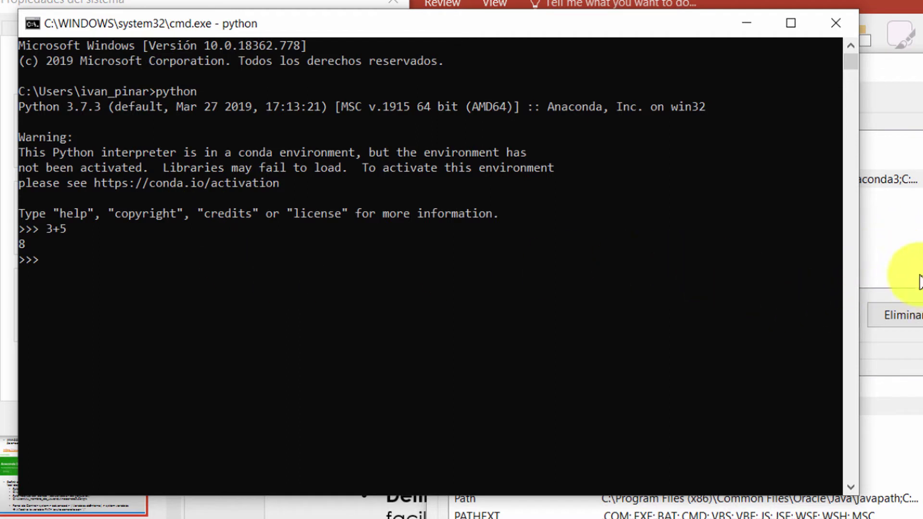
click(102, 260)
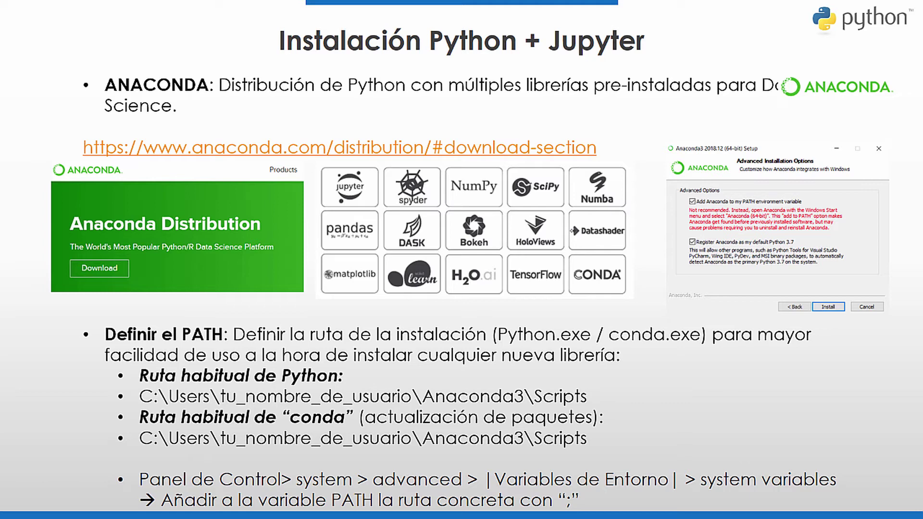
key(Right)
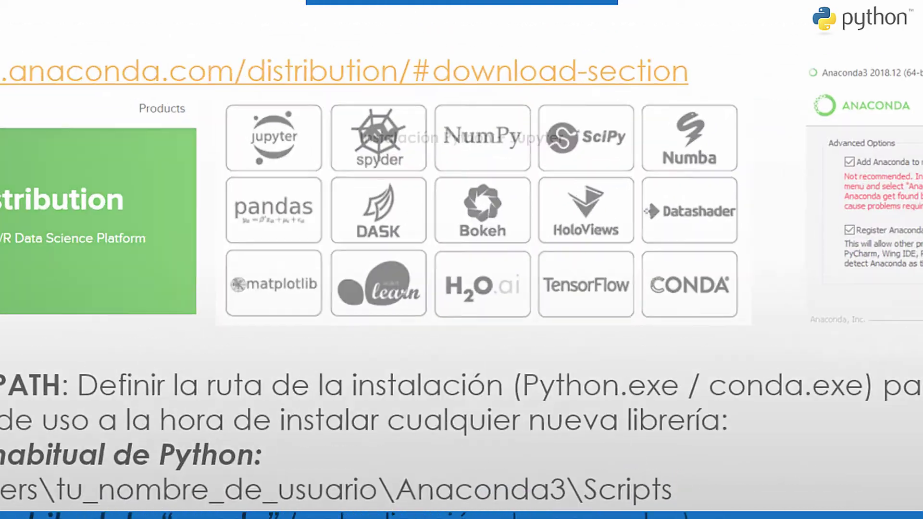